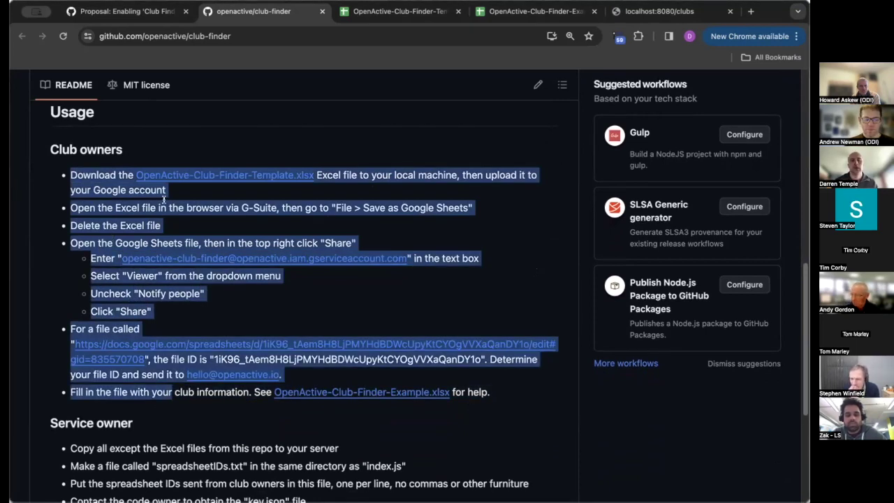
Step: Read the README's usage instructions for club owners and service owners, highlighting the example spreadsheet's file ID
click(173, 225)
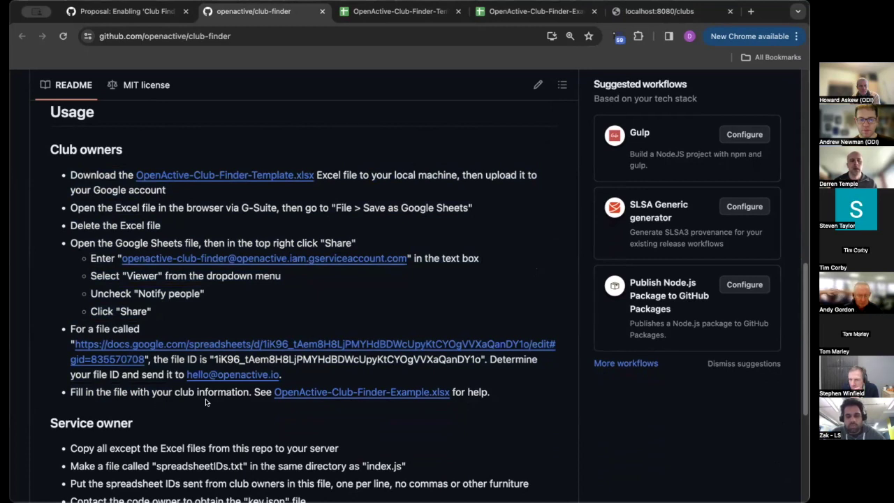
scroll(205, 402, down, 2)
scroll(206, 399, down, 2)
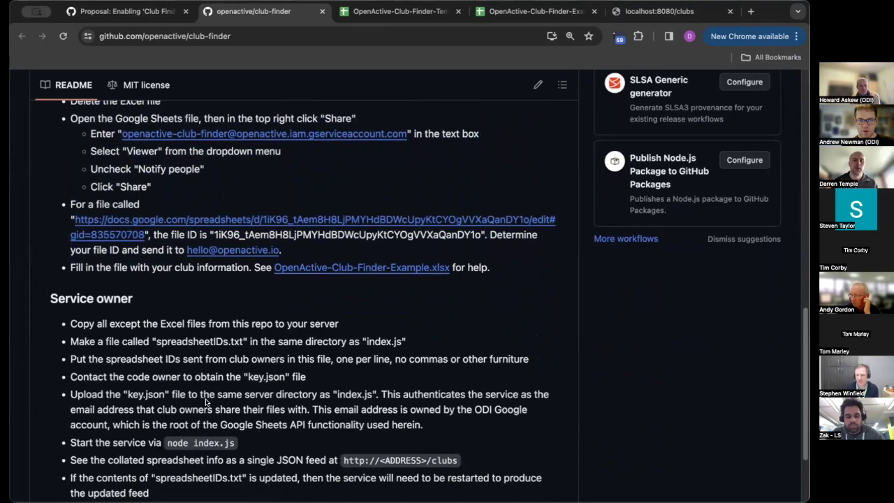
scroll(206, 402, down, 1)
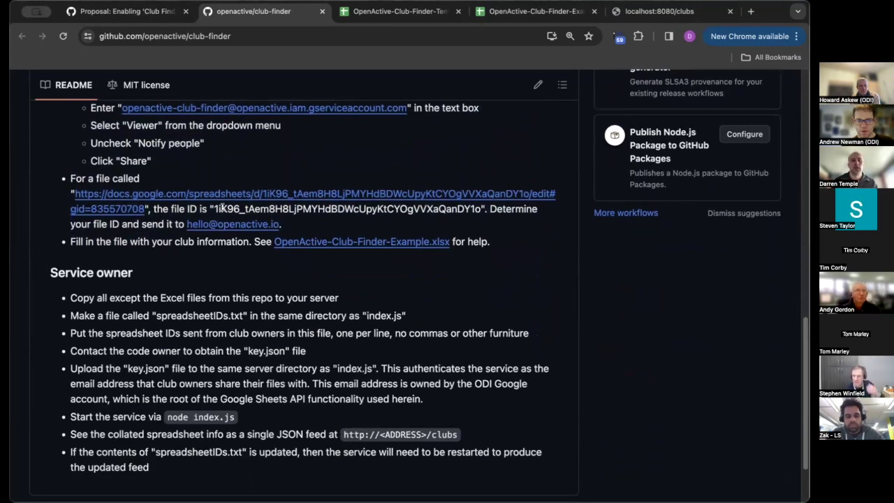
drag(213, 207, 478, 205)
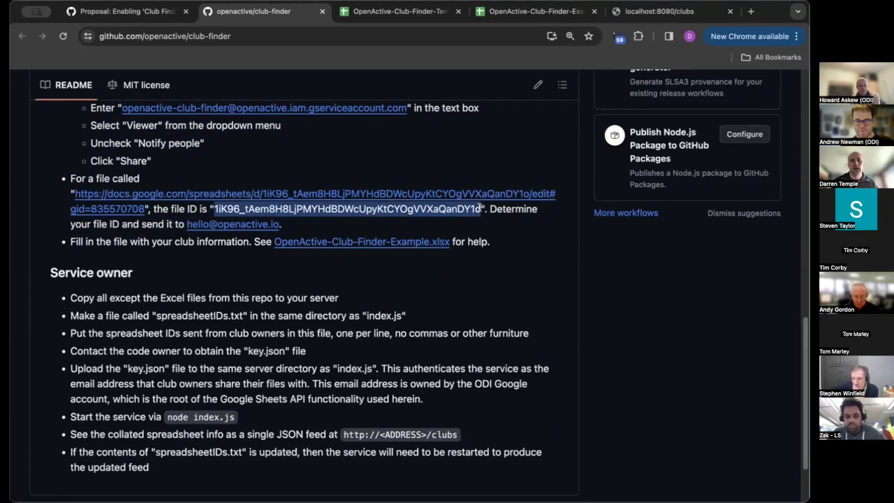
click(356, 220)
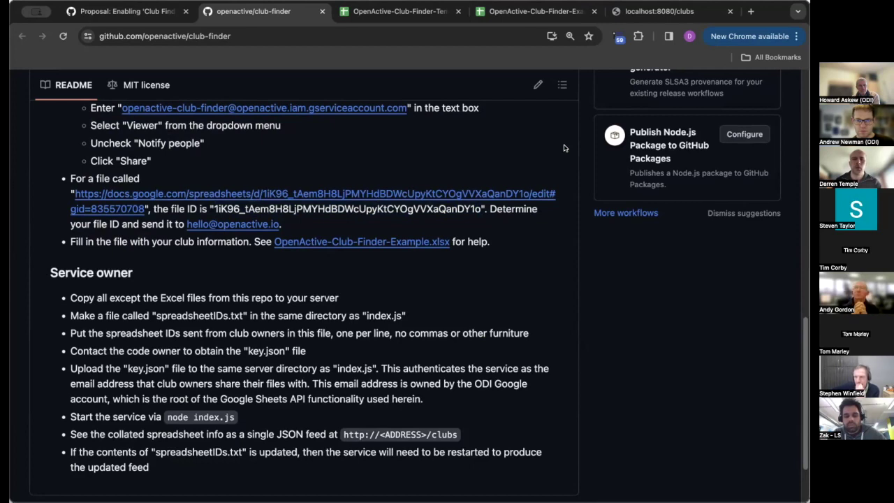
Step: Review every sheet of the OpenActive-Club-Finder-Template spreadsheet, from organizers through amenity features, and return to the clubs sheet
click(400, 12)
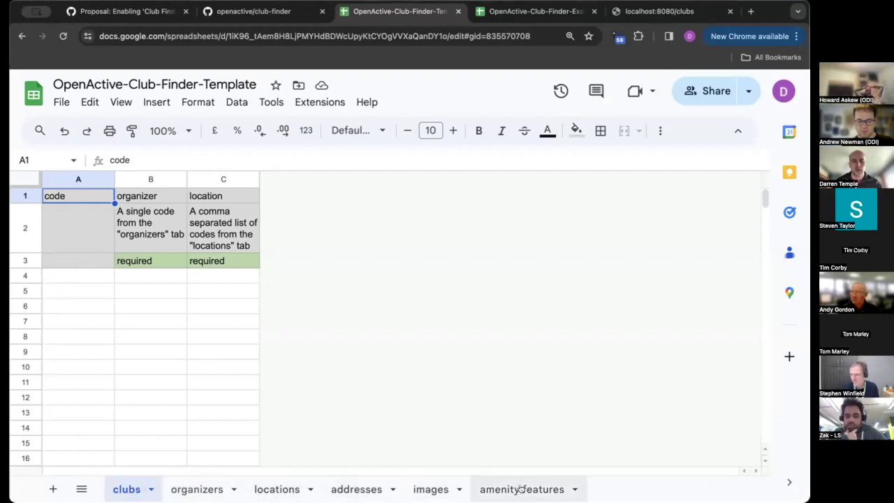
click(196, 488)
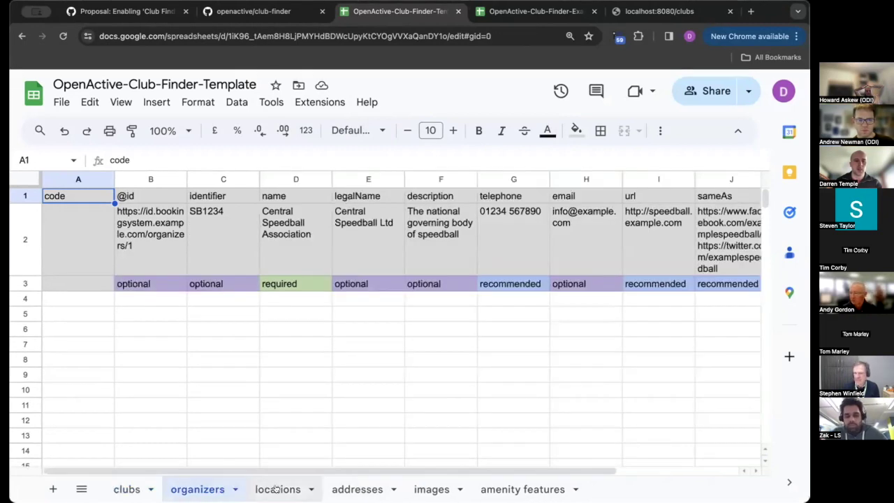
click(280, 489)
click(358, 489)
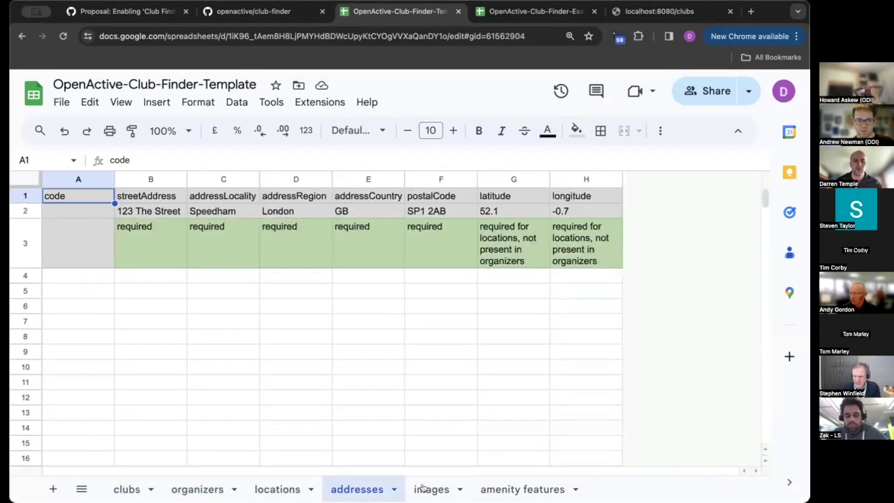
click(423, 489)
click(504, 491)
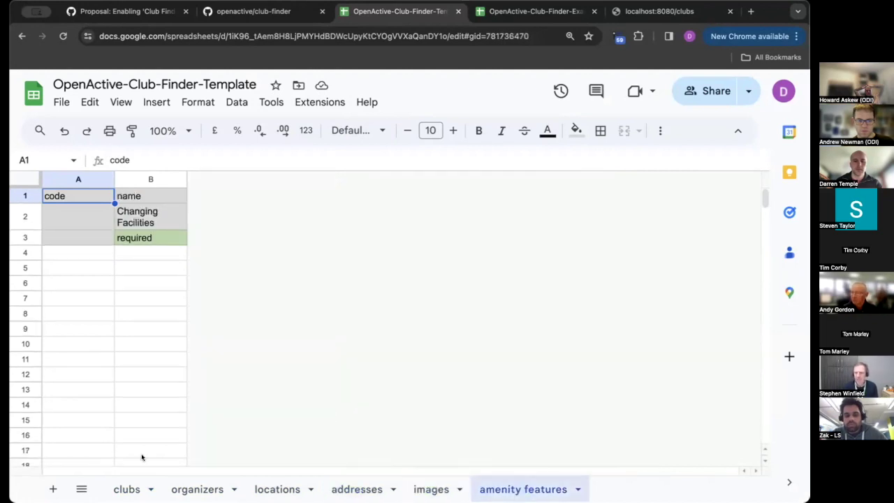
click(127, 488)
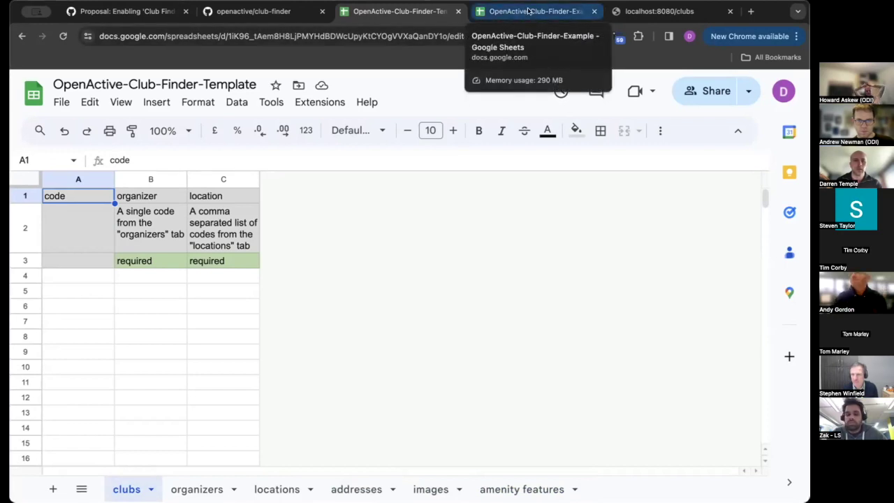
Step: Open the OpenActive-Club-Finder-Example spreadsheet and examine the organizer and location columns and their descriptions on the clubs sheet
click(529, 11)
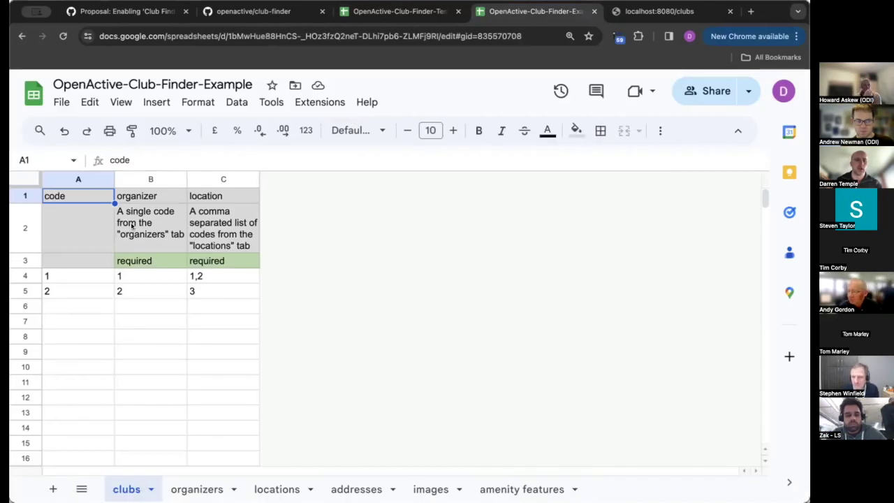
click(161, 199)
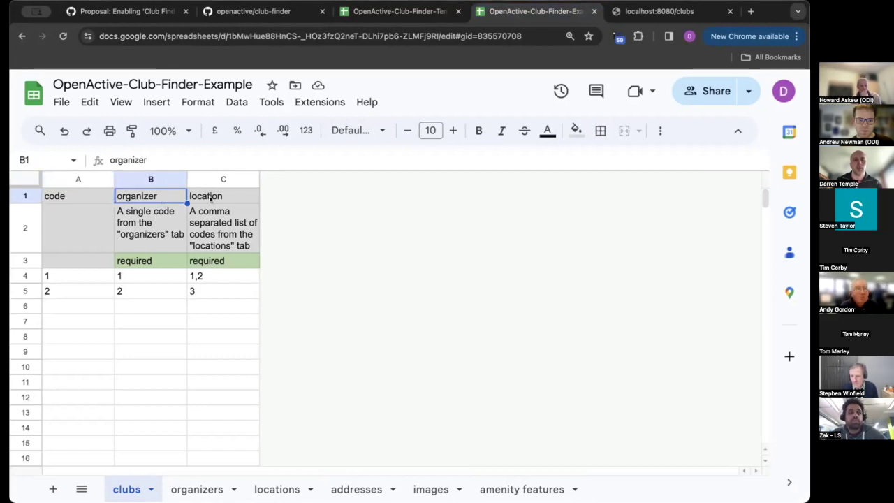
click(213, 199)
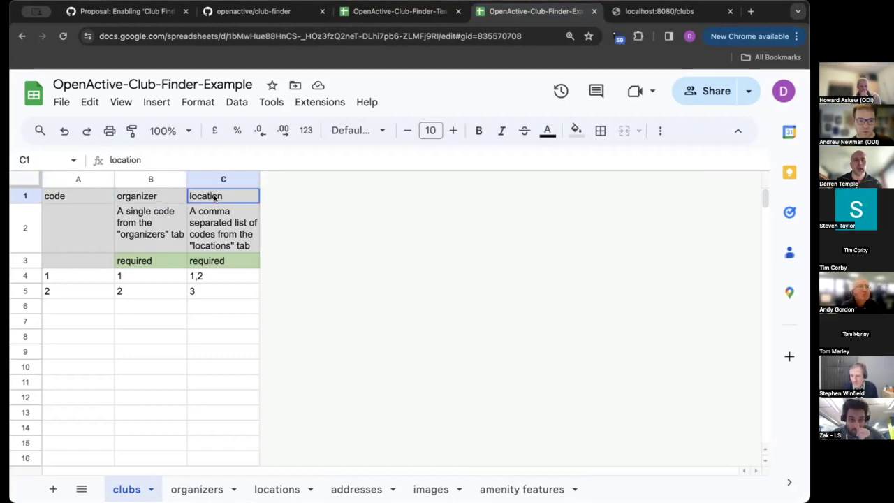
click(149, 275)
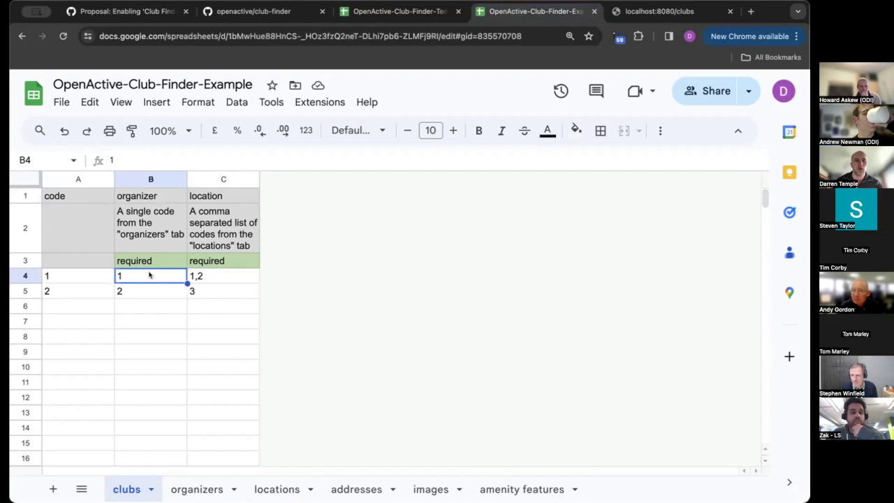
click(217, 275)
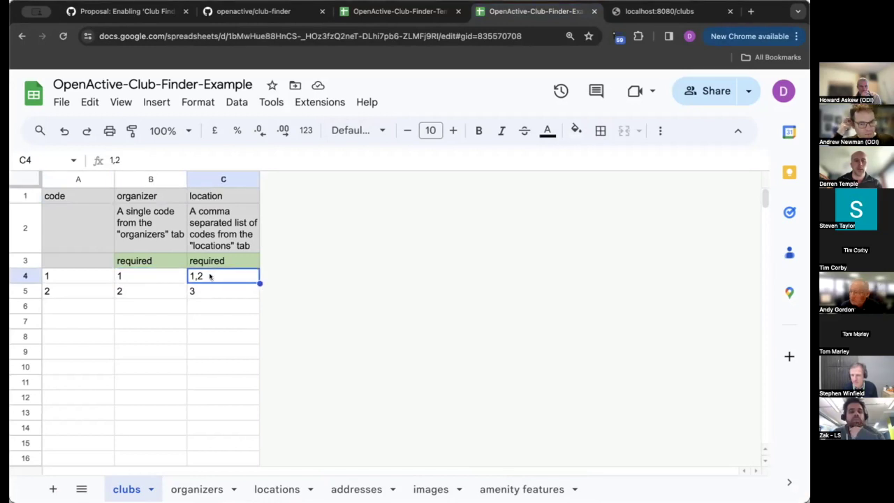
click(218, 236)
click(162, 236)
click(216, 236)
Step: Inspect the first club's own code, organizer code and location codes in row 4 of the clubs sheet
click(165, 279)
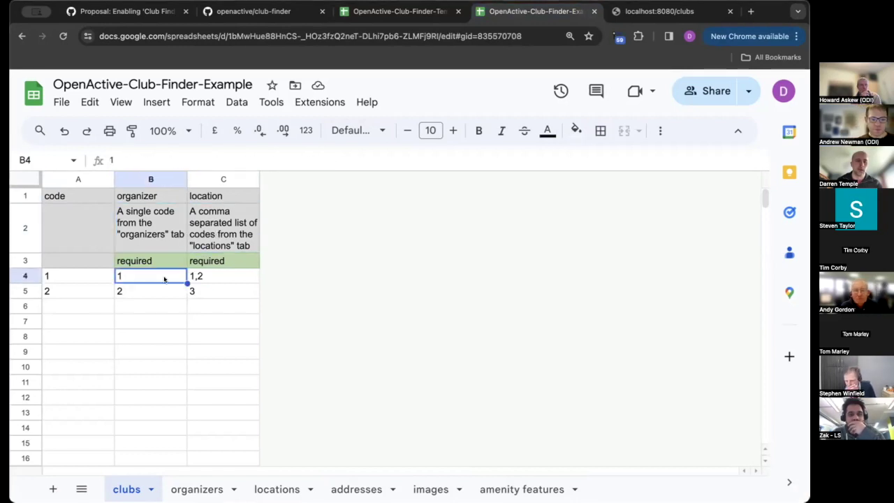
click(76, 276)
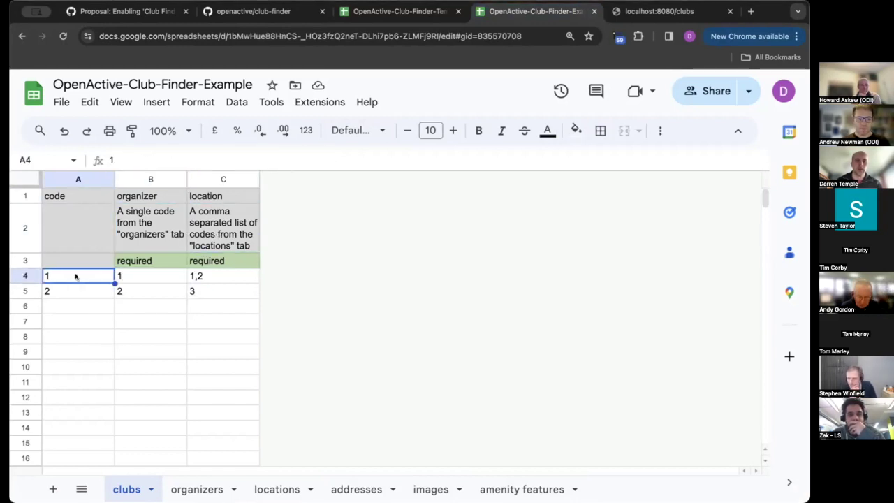
click(146, 279)
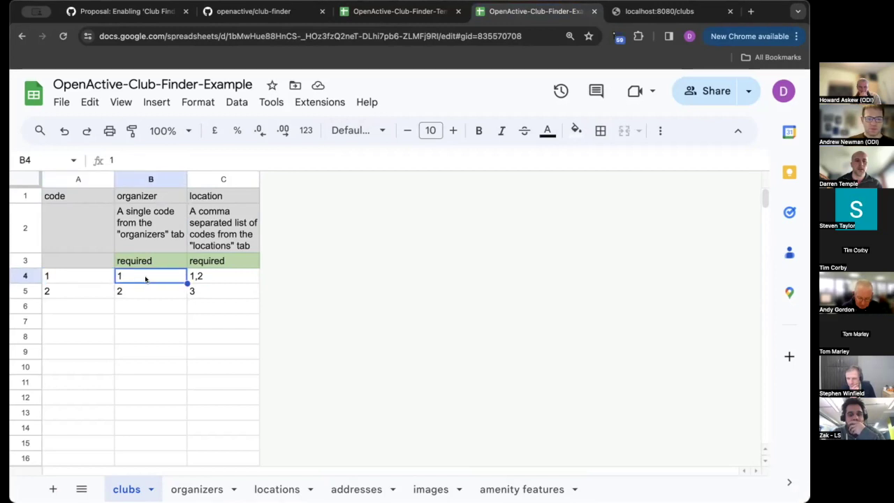
click(225, 275)
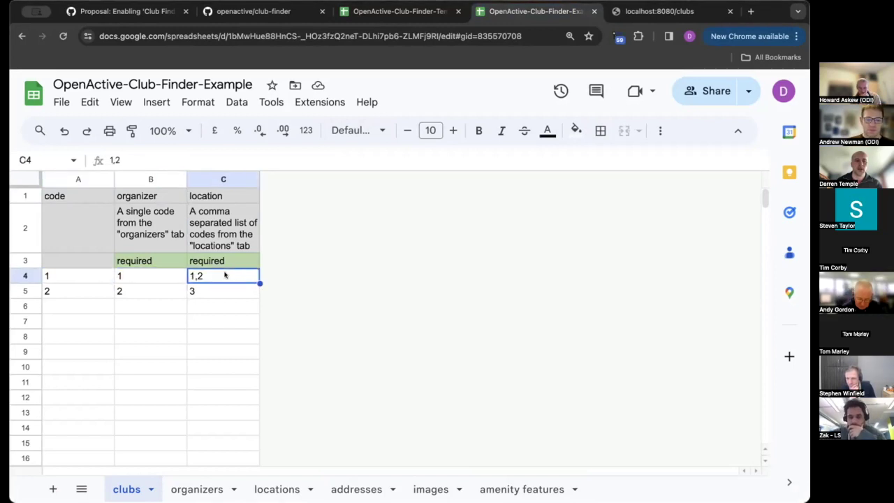
click(163, 277)
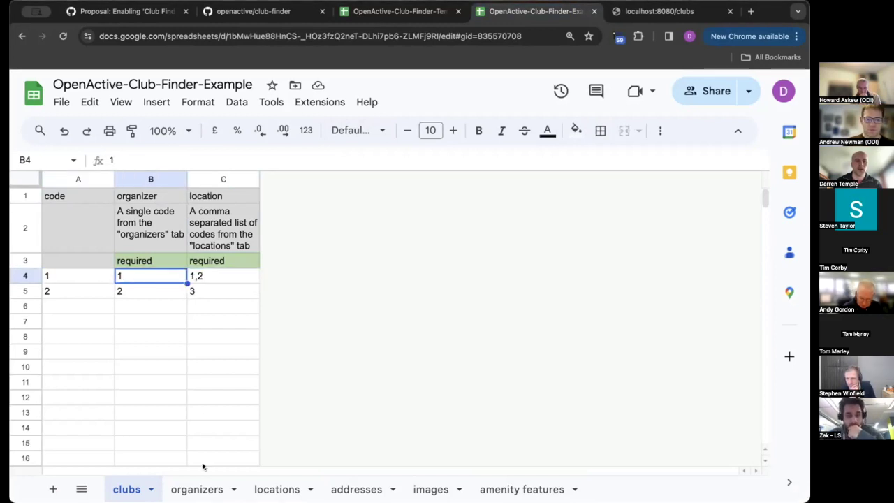
Step: Trace the first club's codes to organizer 1 on the organizers sheet and locations 1 and 2 on the locations sheet
click(200, 492)
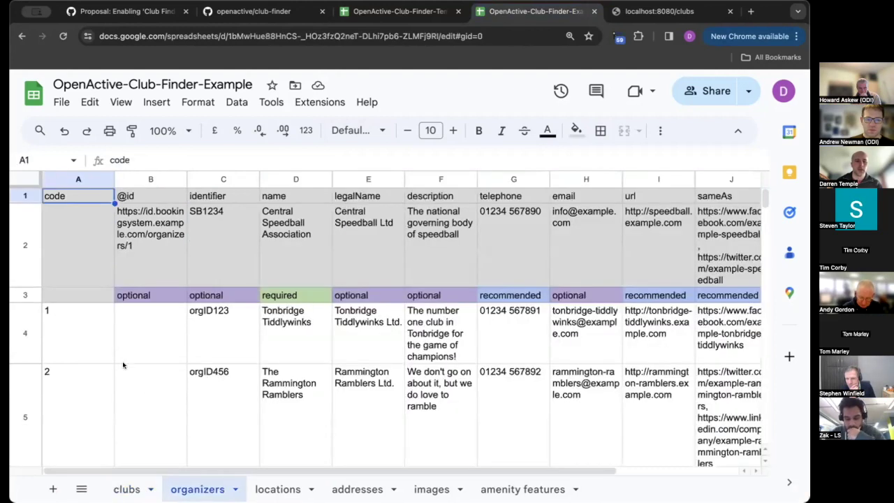
click(64, 343)
click(25, 327)
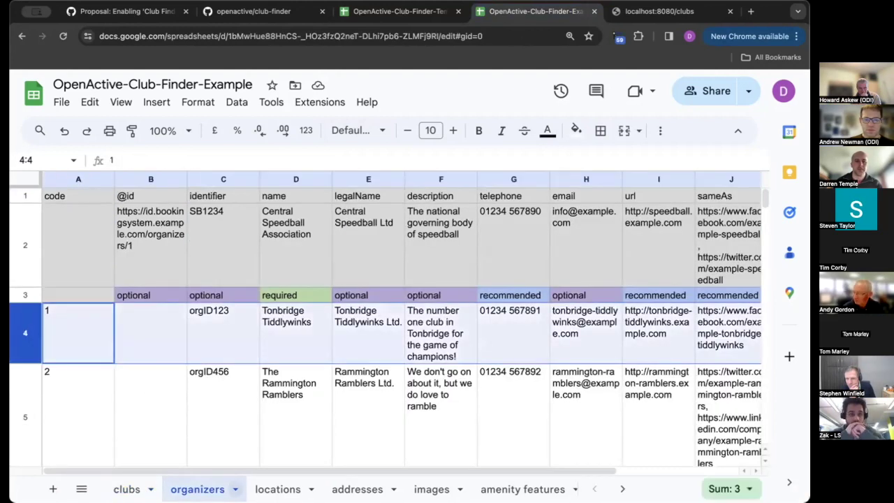
click(278, 488)
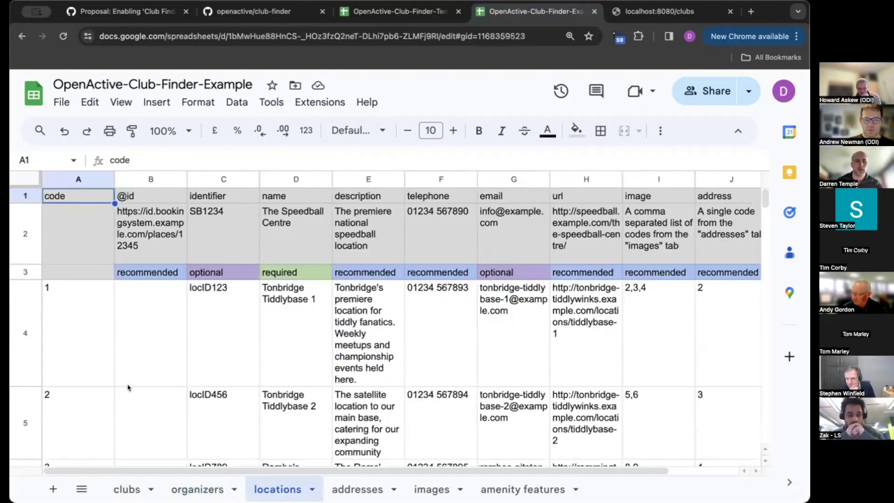
click(70, 335)
click(72, 400)
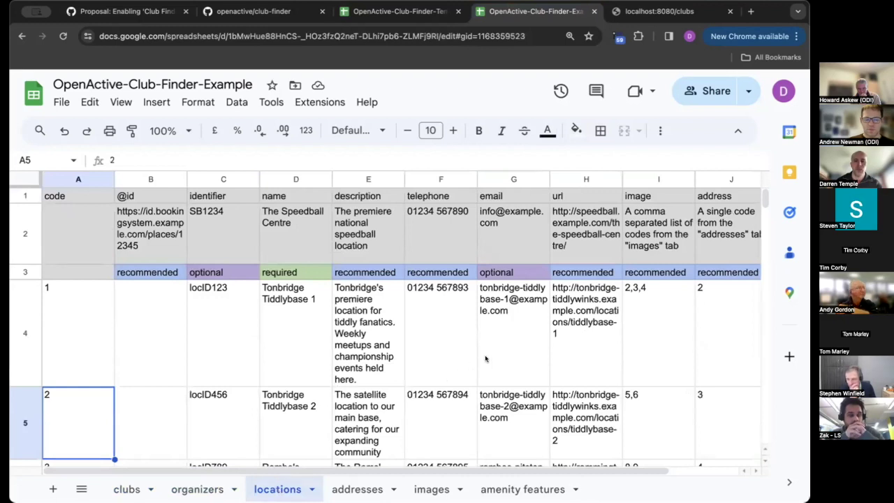
Step: Examine the image column's description and the first location's image codes, and look them up on the images sheet
mouse_move(485, 320)
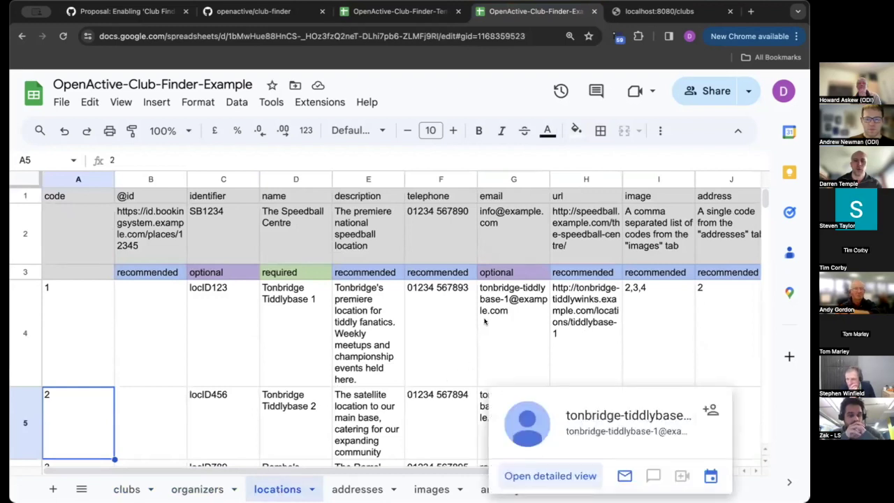
scroll(484, 320, right, 2)
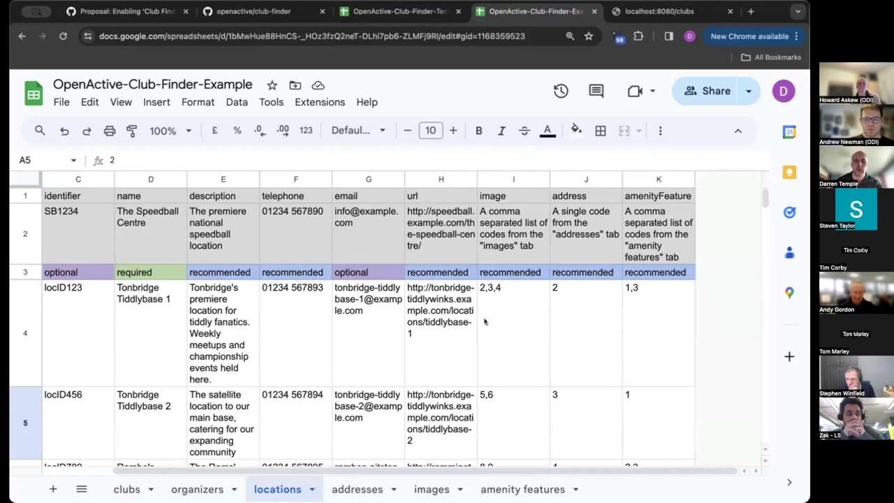
click(508, 179)
click(504, 231)
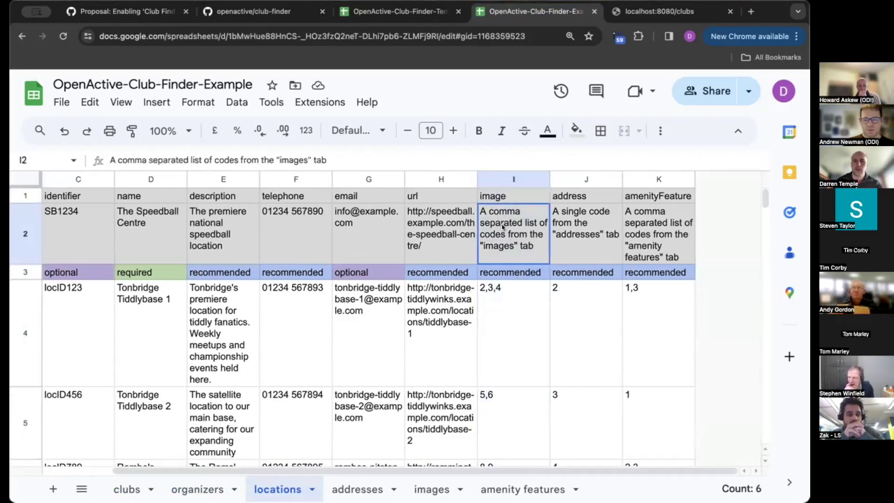
click(493, 300)
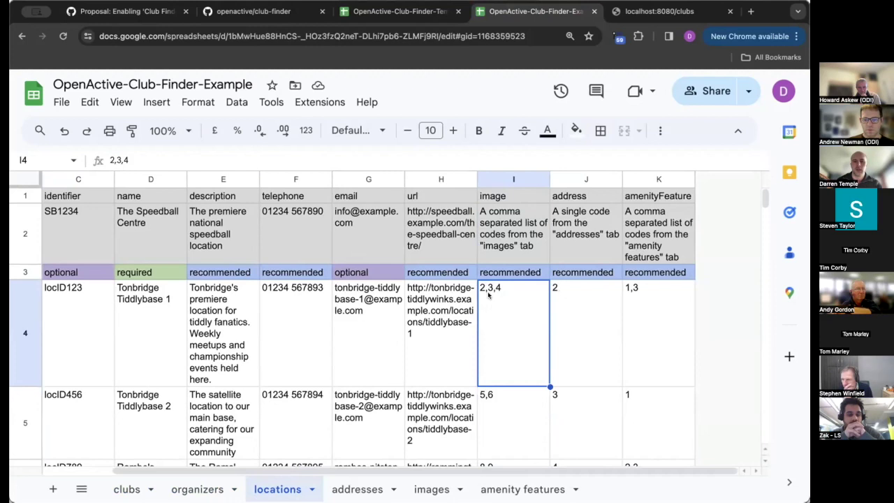
click(424, 489)
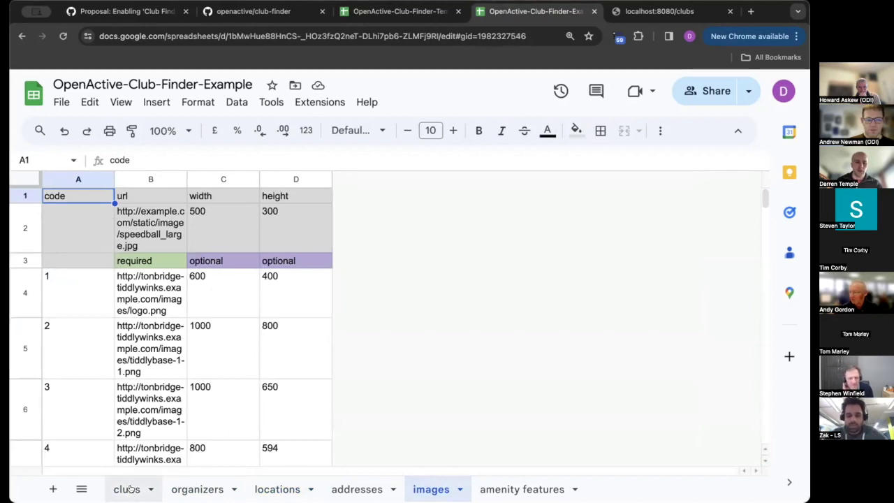
Step: Examine the field-name row and the example-value row of the organizers sheet, through to the address column
click(188, 489)
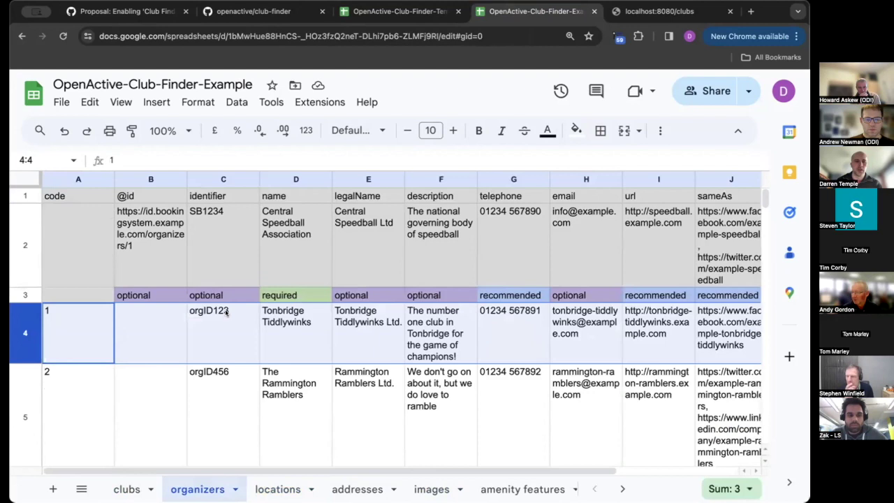
click(68, 239)
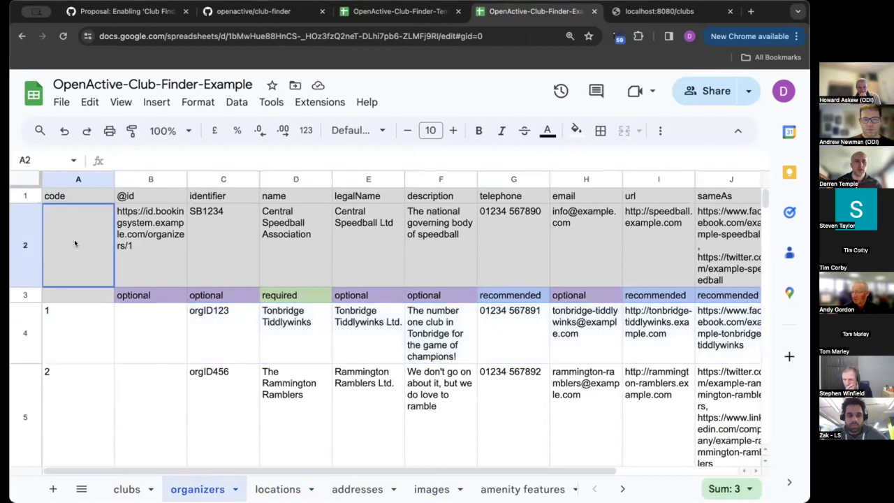
click(79, 199)
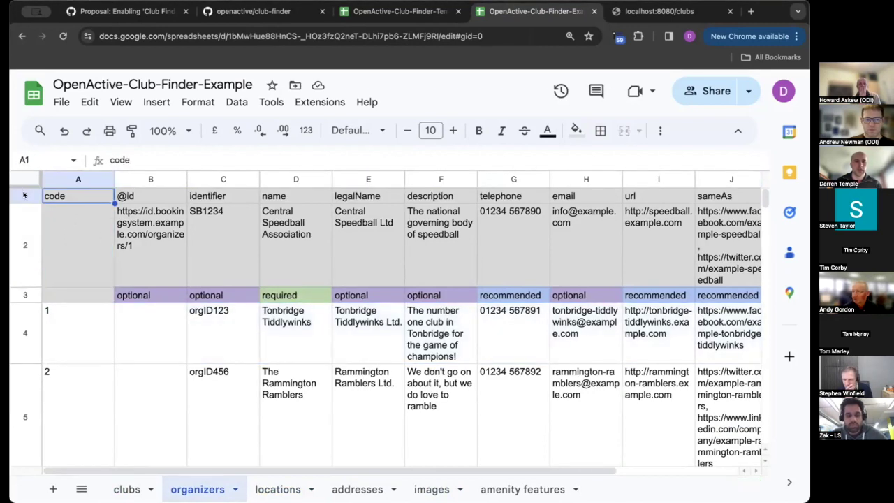
click(25, 196)
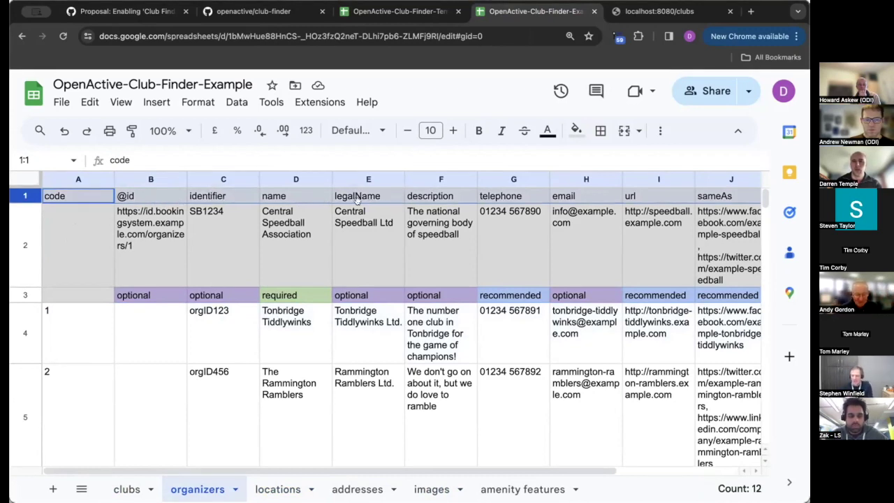
click(21, 245)
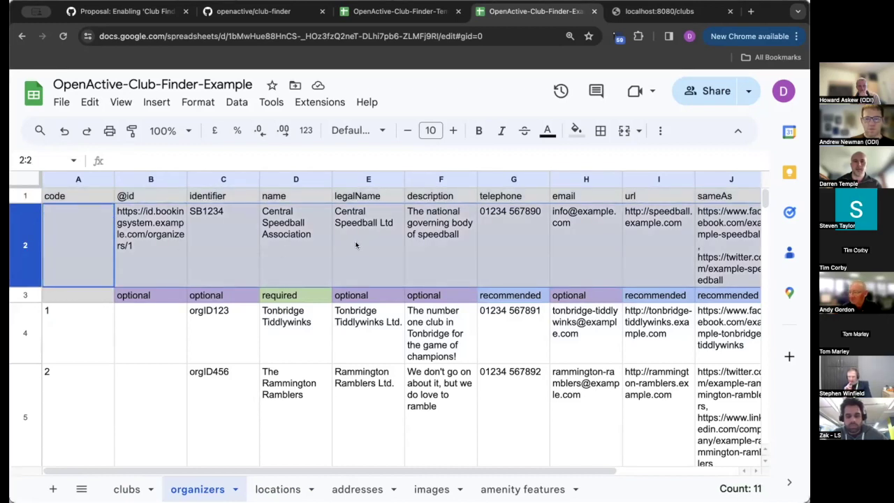
scroll(353, 245, right, 2)
scroll(472, 240, right, 1)
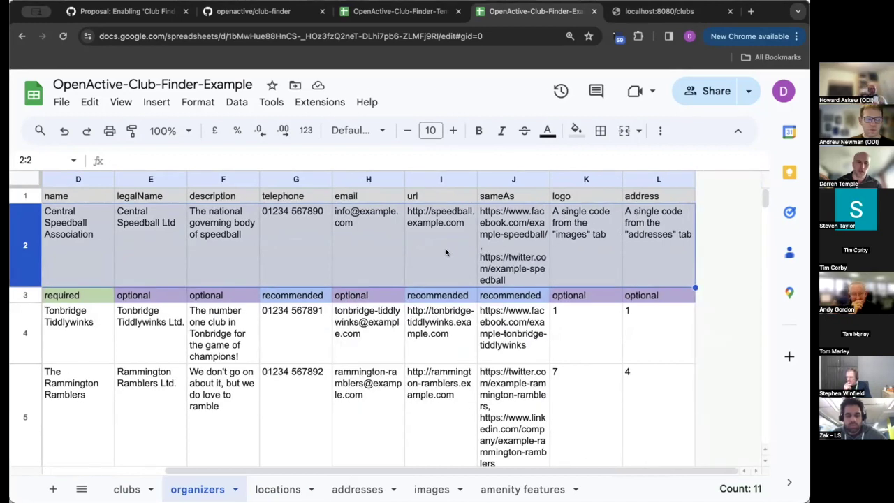
Step: Examine the requirement-level row and the first organizer's data row, rows 3 and 4 of the organizers sheet
scroll(445, 249, left, 3)
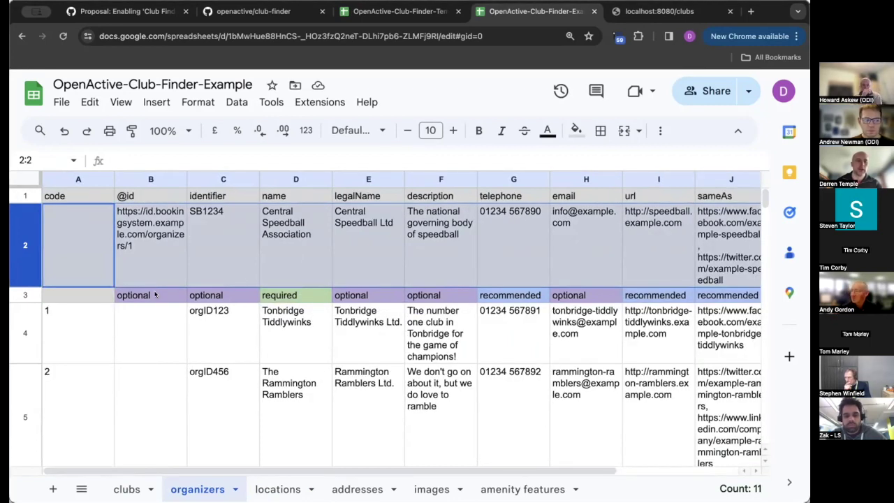
click(26, 294)
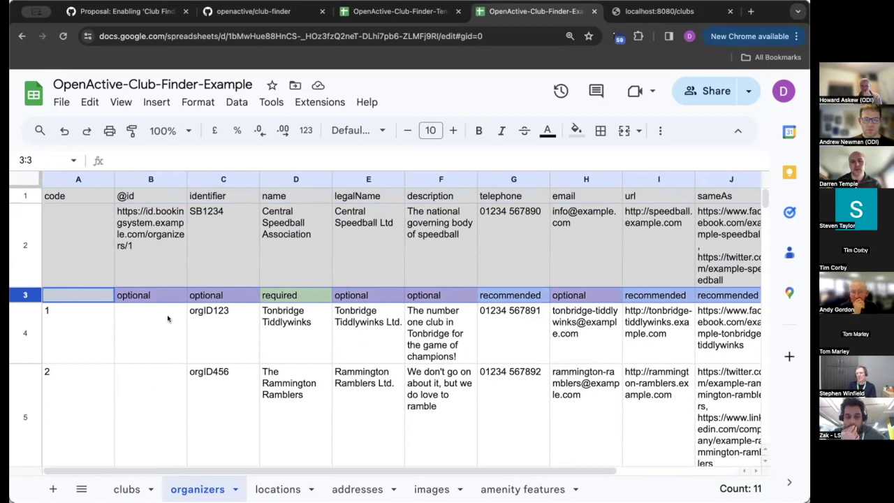
click(24, 333)
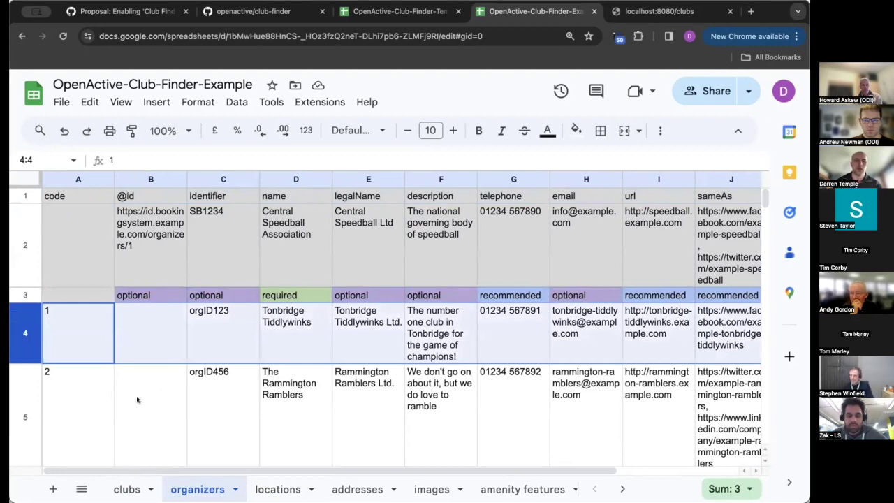
Step: Compare the code column across the clubs, organizers, locations, addresses and images sheets, and return to the clubs sheet
click(127, 488)
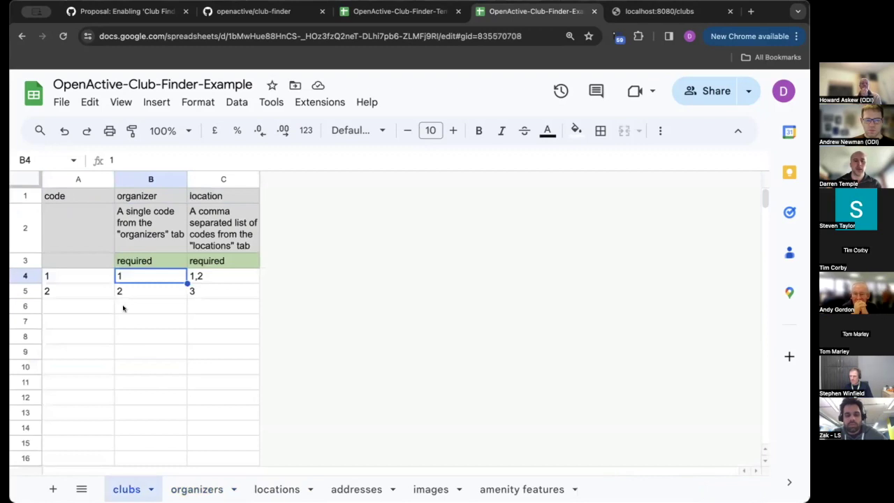
click(75, 197)
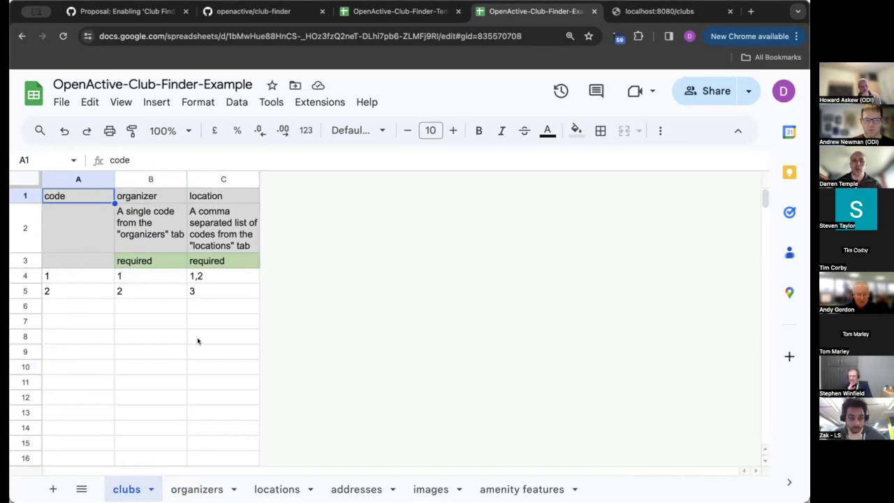
click(202, 490)
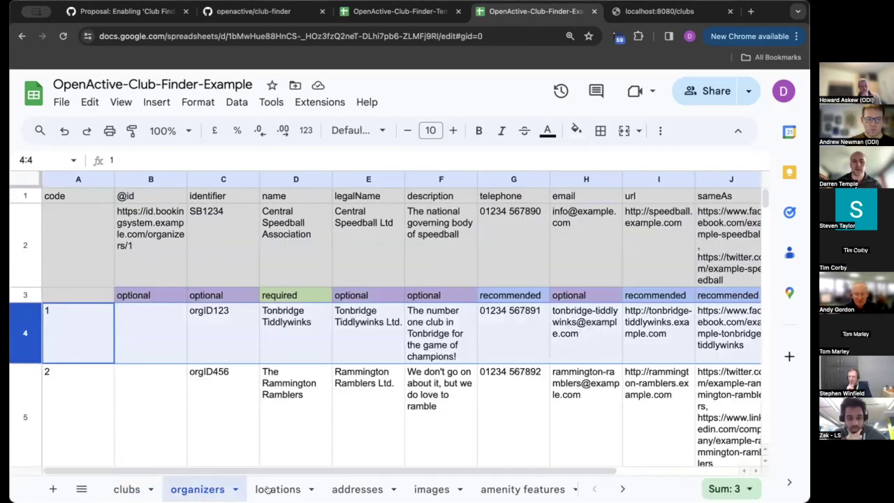
click(267, 490)
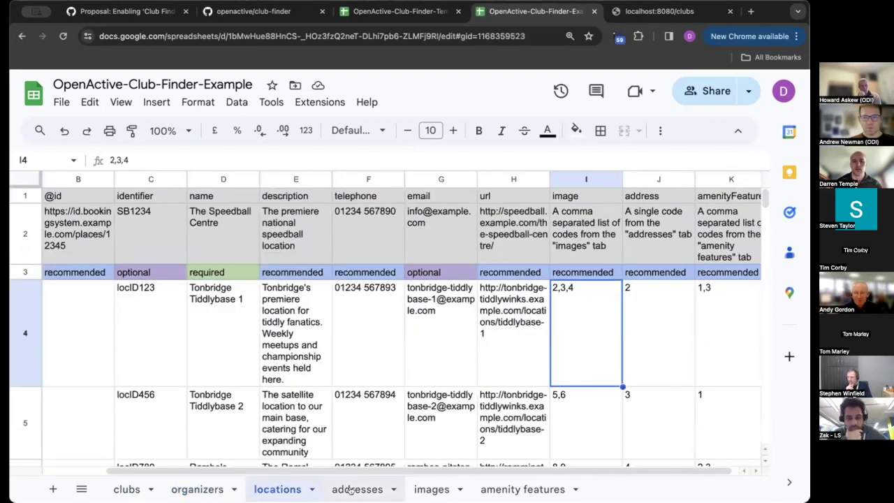
click(352, 490)
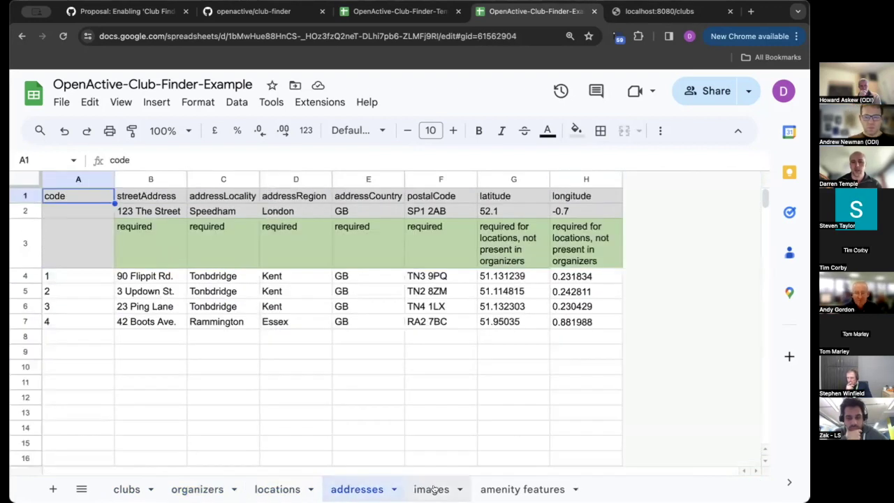
click(435, 489)
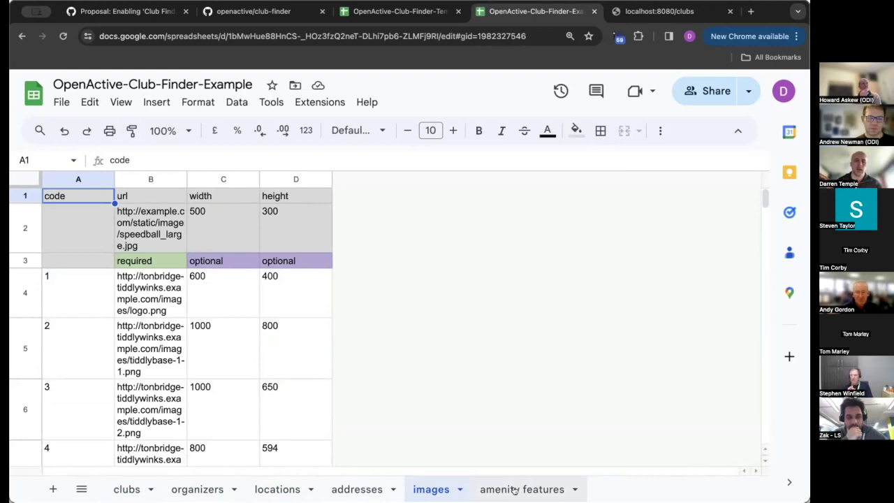
click(126, 490)
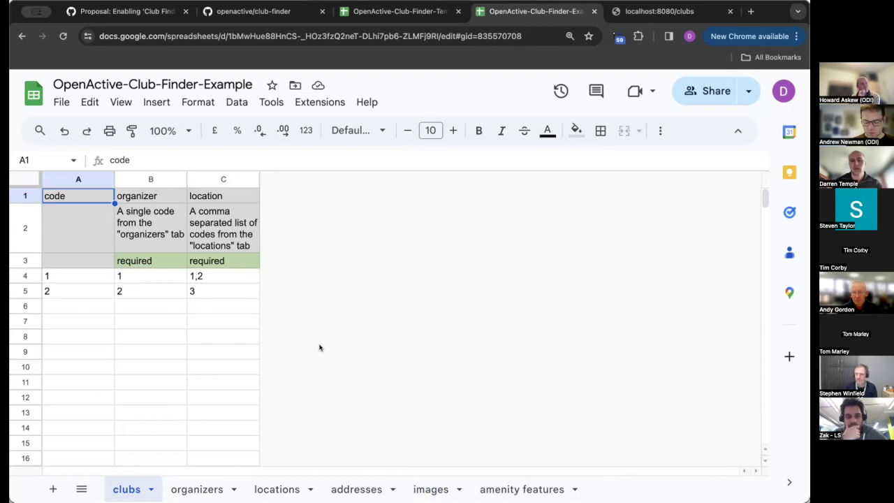
Step: Review the JSON feed at localhost:8080/clubs, examining the organizer, location and amenityFeature data of the first FacilityUse items
click(640, 11)
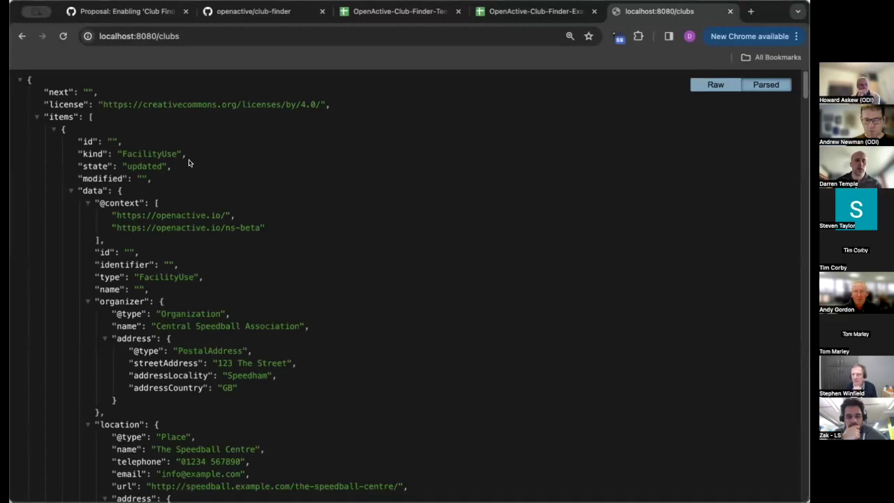
scroll(279, 172, down, 2)
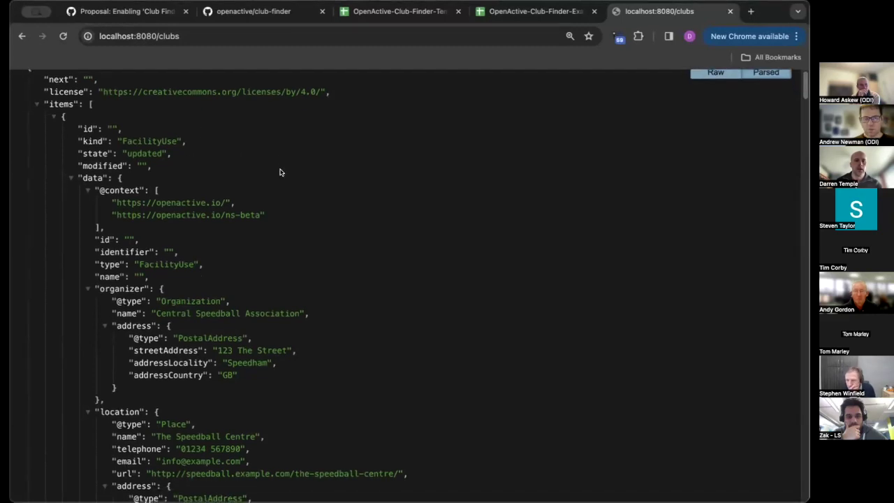
scroll(370, 225, down, 5)
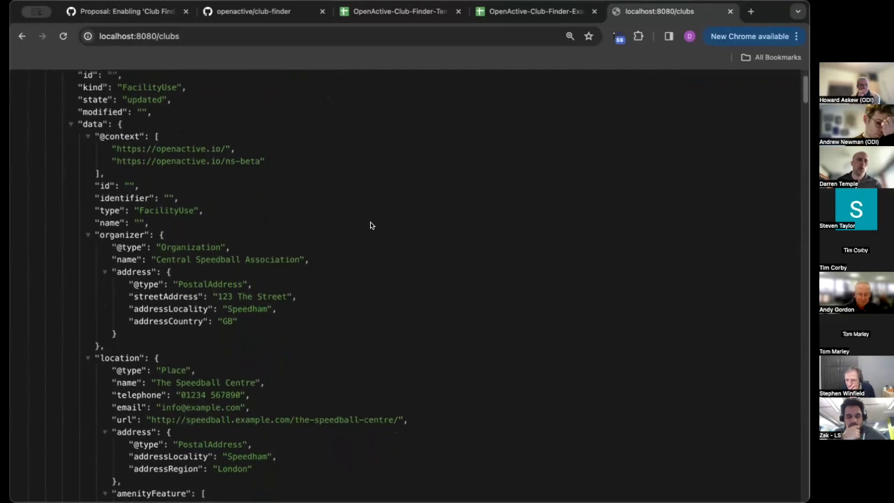
scroll(418, 248, down, 4)
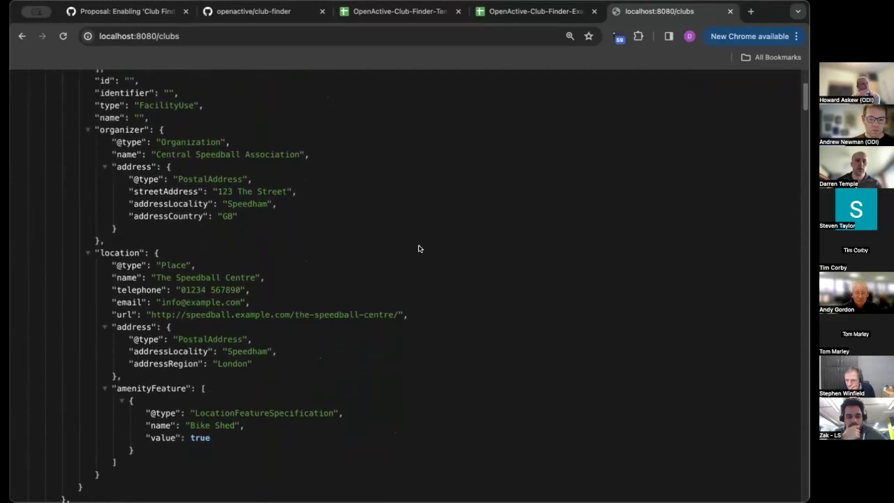
scroll(419, 248, down, 3)
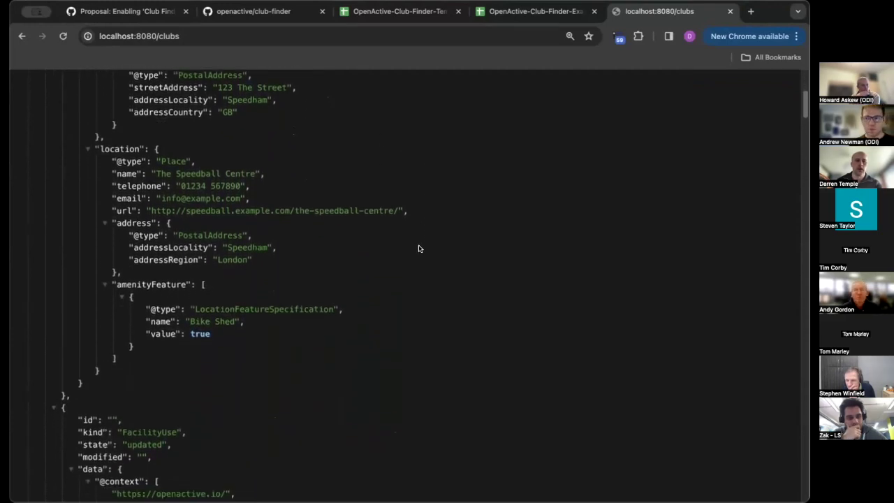
scroll(419, 249, down, 12)
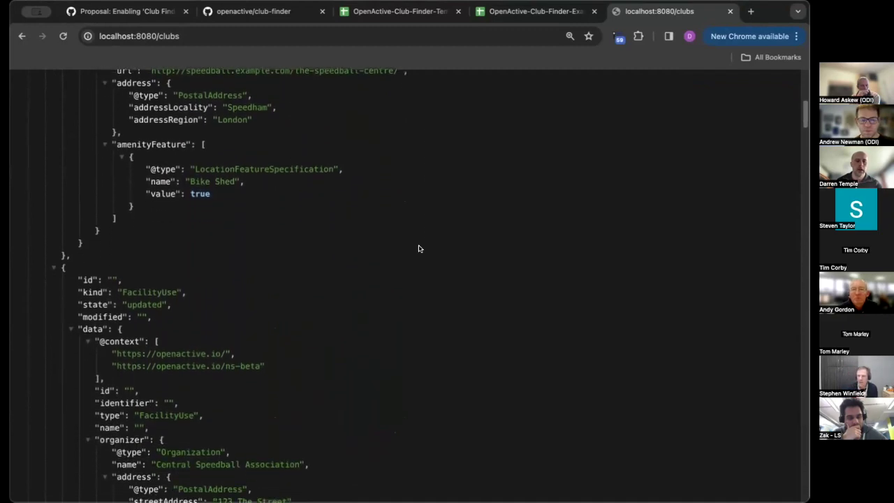
scroll(419, 248, down, 2)
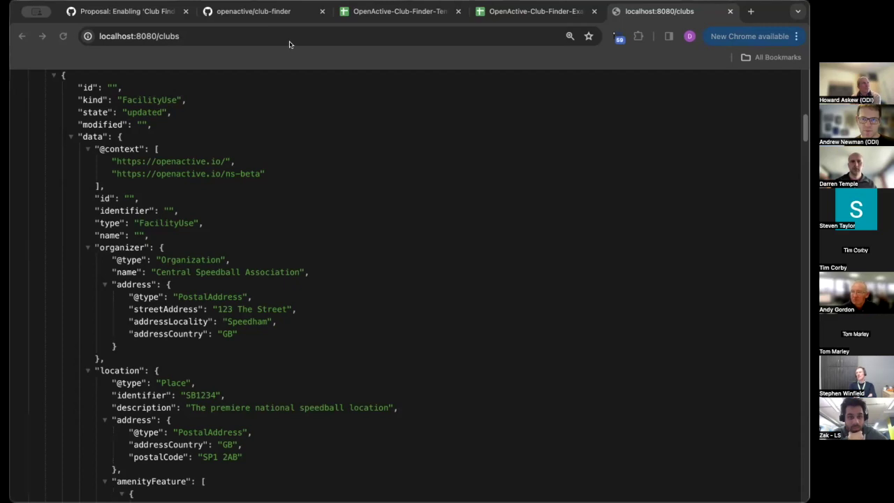
Step: Examine the opening code of index.js in the openactive/club-finder repository, and return to the localhost:8080/clubs feed
click(281, 14)
scroll(434, 163, up, 9)
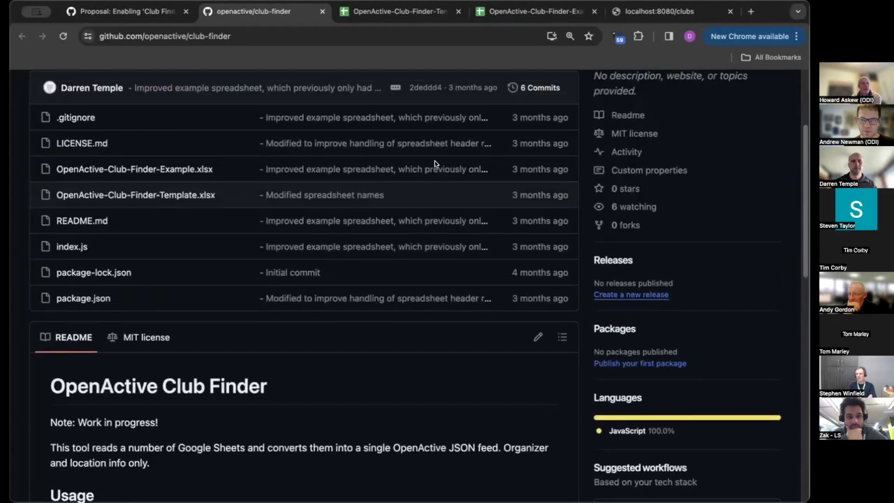
click(69, 254)
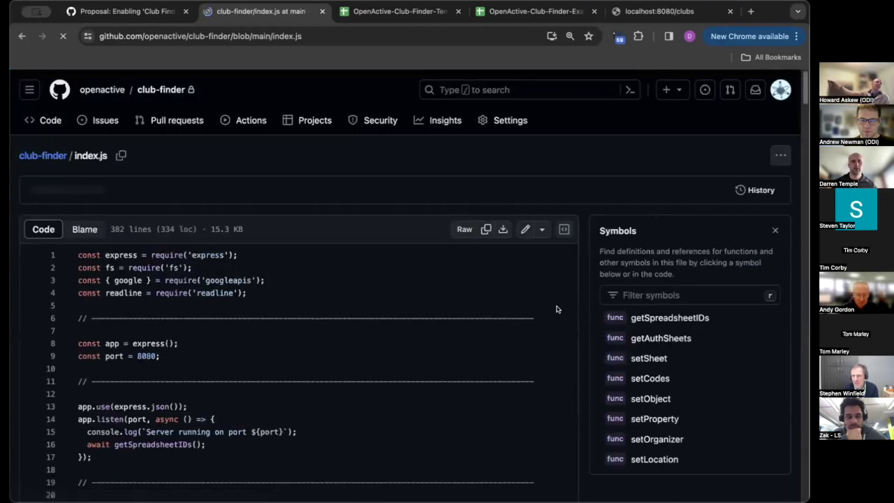
scroll(583, 282, down, 2)
scroll(583, 282, down, 2)
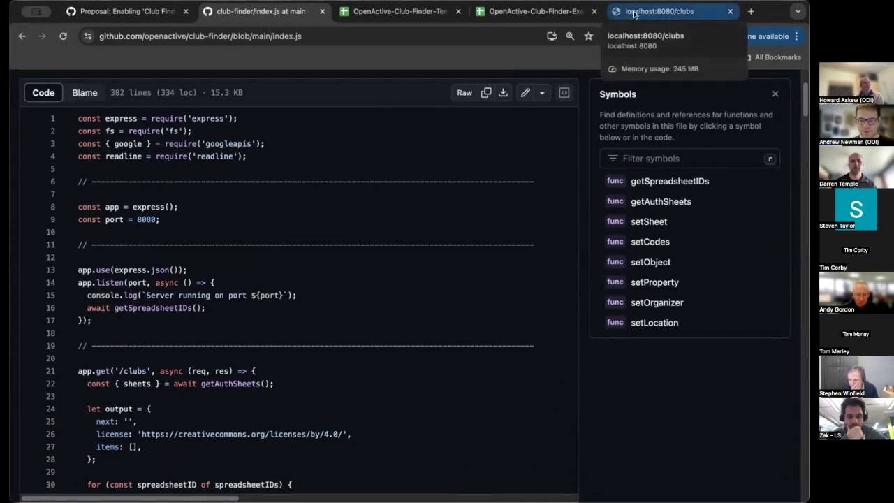
click(634, 12)
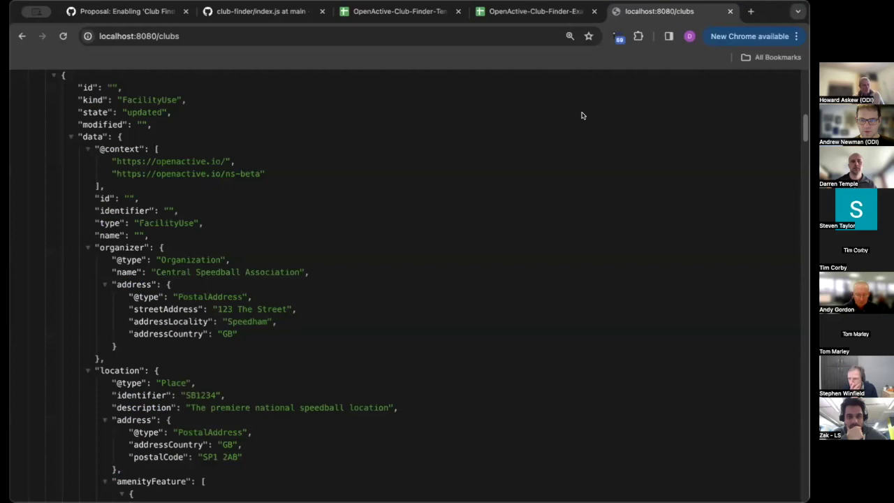